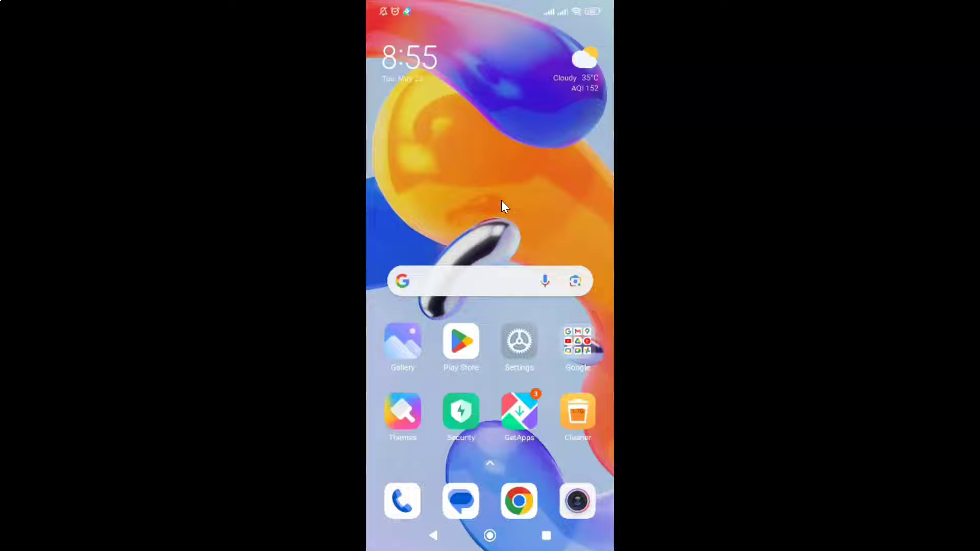
# - Open the phone's Settings app and go into Additional settings
pyautogui.click(519, 341)
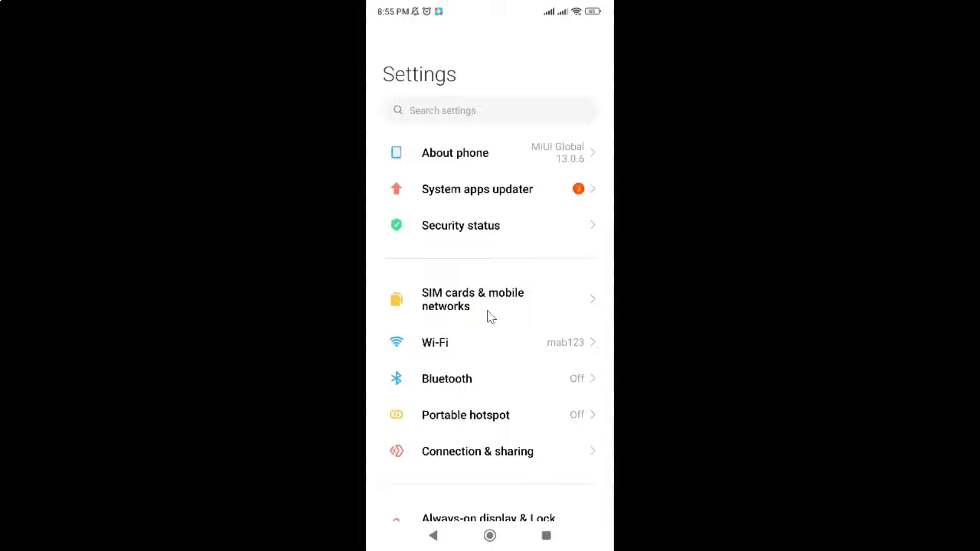
pyautogui.scroll(-5, 490, 316)
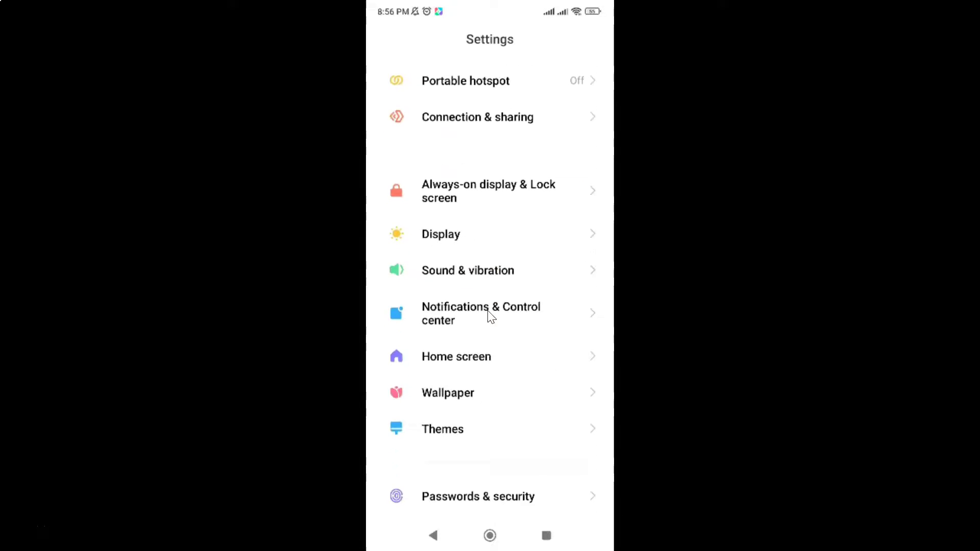
pyautogui.scroll(-5, 491, 316)
pyautogui.scroll(-5, 491, 316)
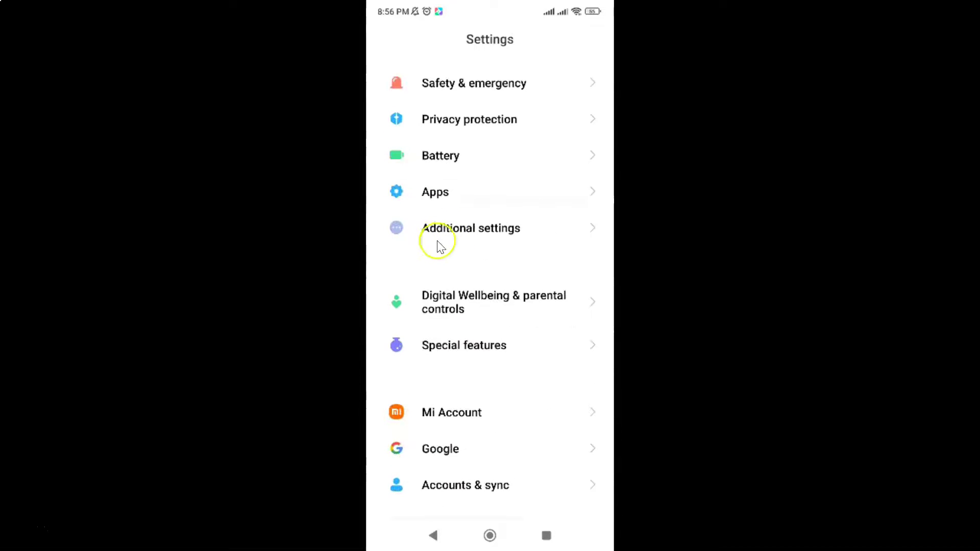
pyautogui.click(507, 234)
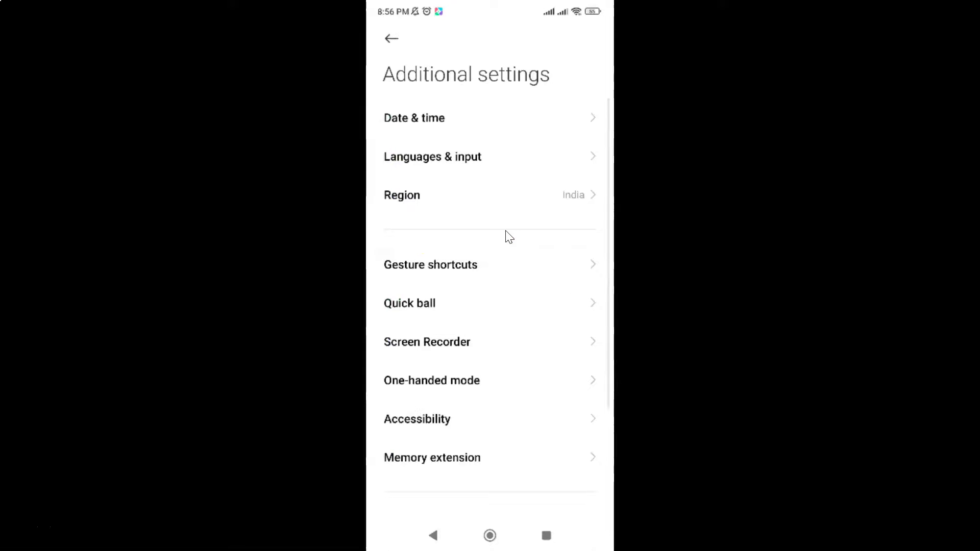
pyautogui.scroll(-5, 508, 233)
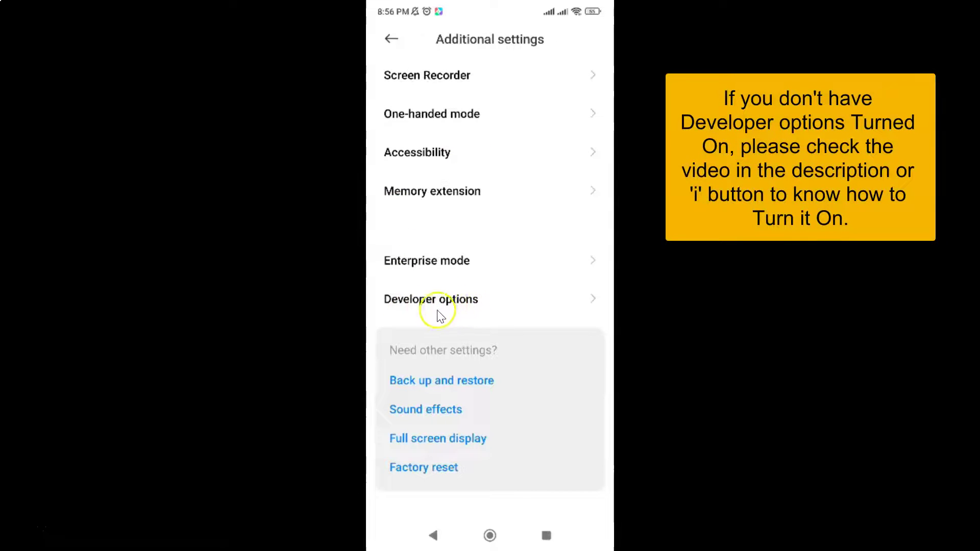
# - Open Developer options from the Additional settings list
pyautogui.click(471, 305)
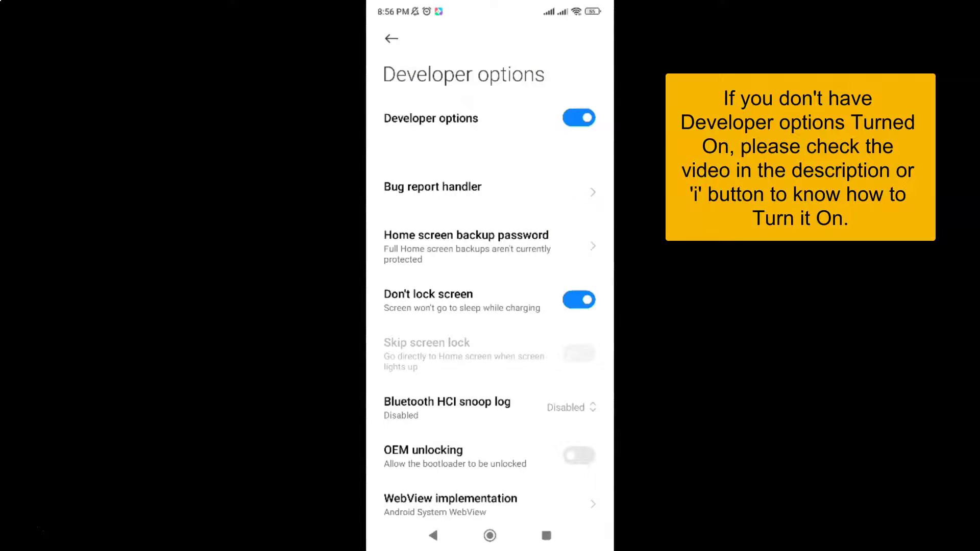
pyautogui.scroll(-3, 558, 214)
pyautogui.scroll(-4, 557, 213)
pyautogui.scroll(-4, 557, 214)
pyautogui.scroll(-3, 490, 307)
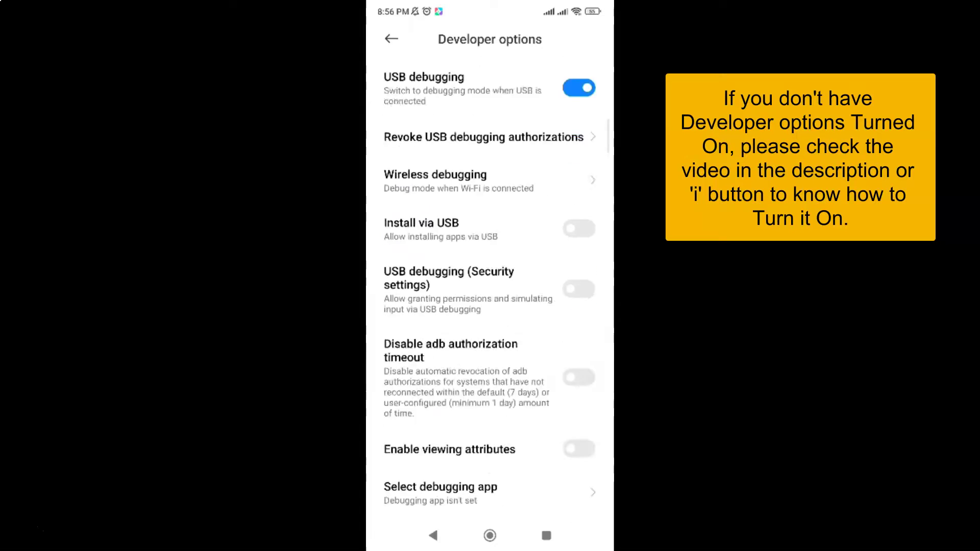
pyautogui.scroll(-2, 490, 306)
pyautogui.scroll(-3, 490, 306)
pyautogui.scroll(-4, 490, 306)
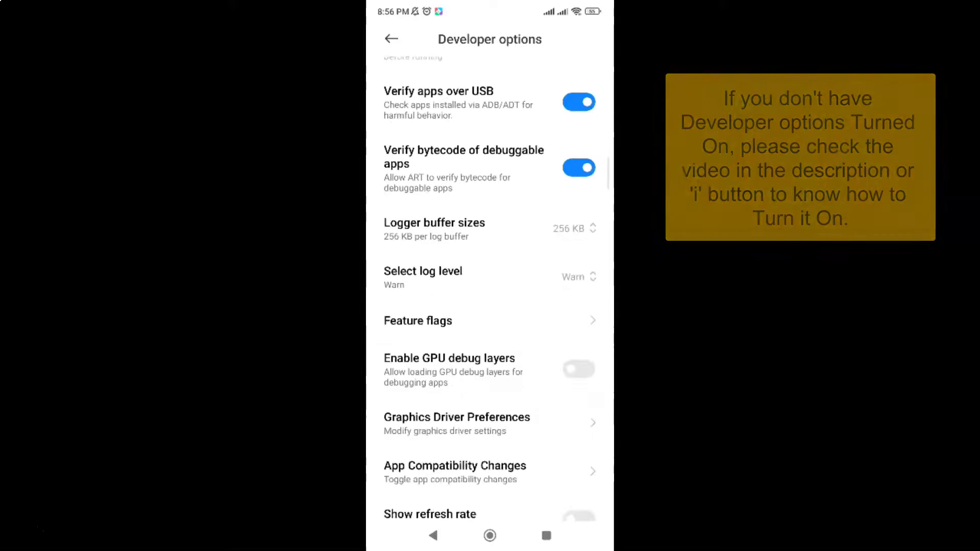
pyautogui.scroll(-2, 490, 306)
pyautogui.scroll(-1, 490, 307)
pyautogui.scroll(-3, 490, 306)
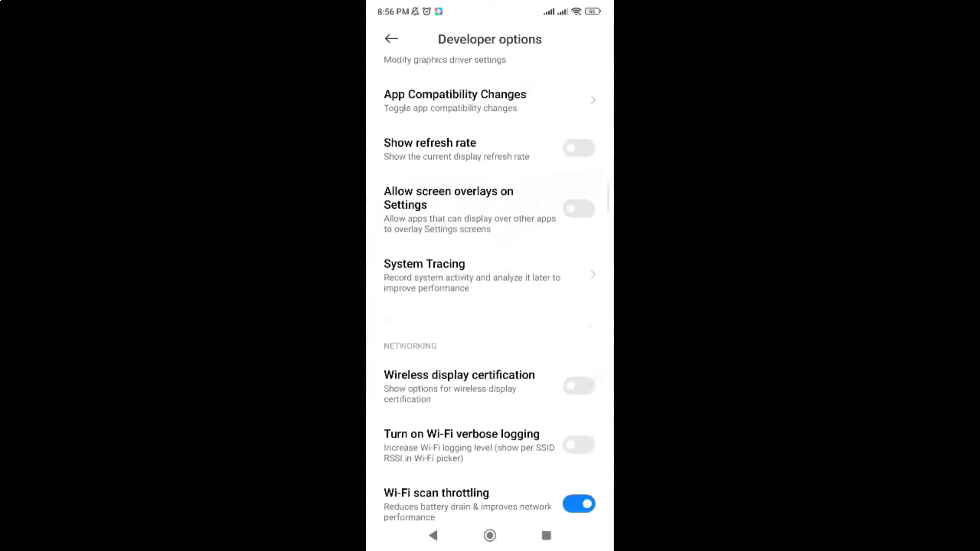
pyautogui.scroll(-2, 491, 307)
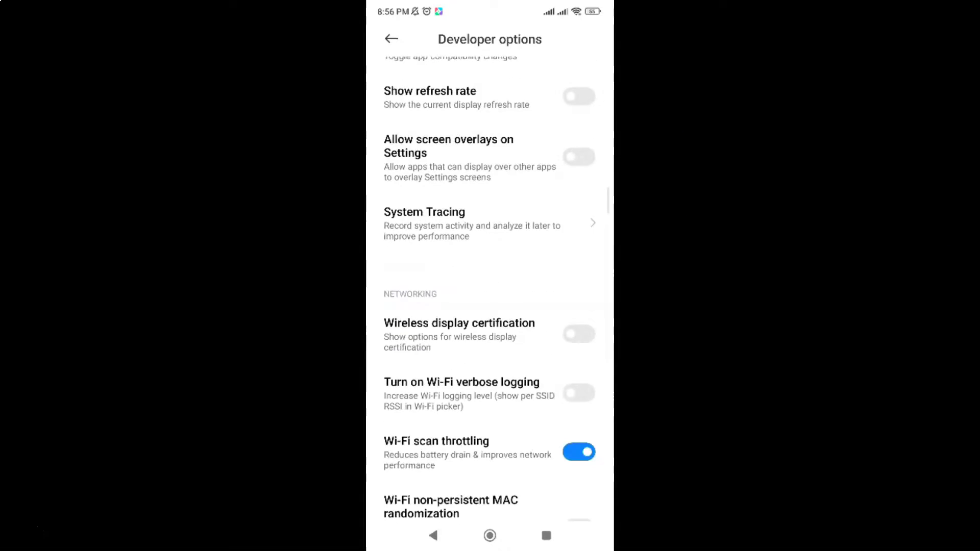
pyautogui.scroll(-2, 490, 306)
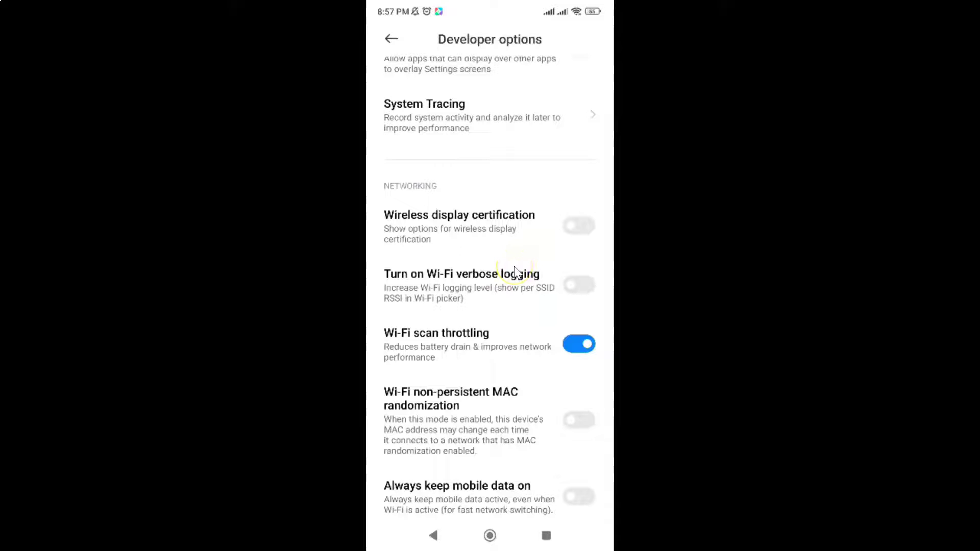
pyautogui.scroll(-3, 514, 274)
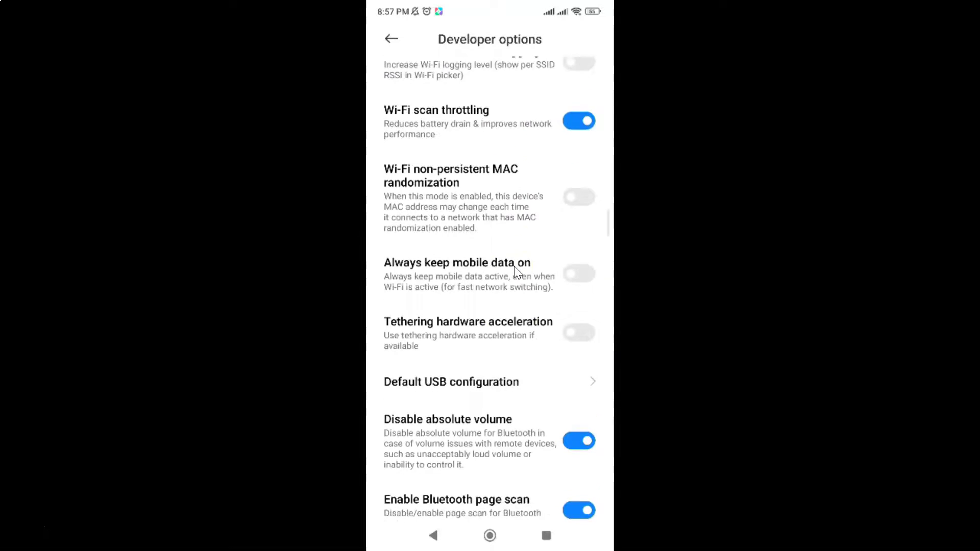
pyautogui.scroll(-1, 513, 274)
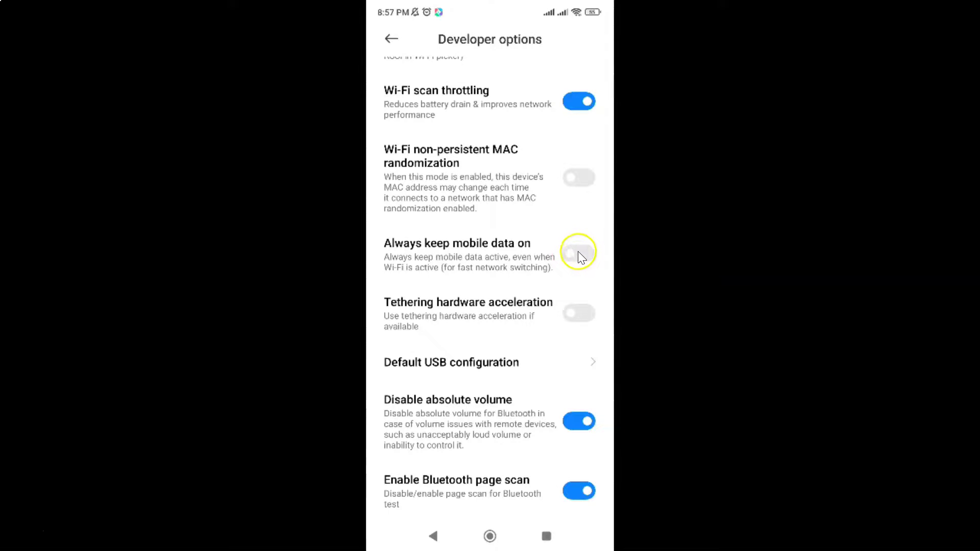
# - Turn on the 'Always keep mobile data on' toggle under Networking
pyautogui.click(578, 253)
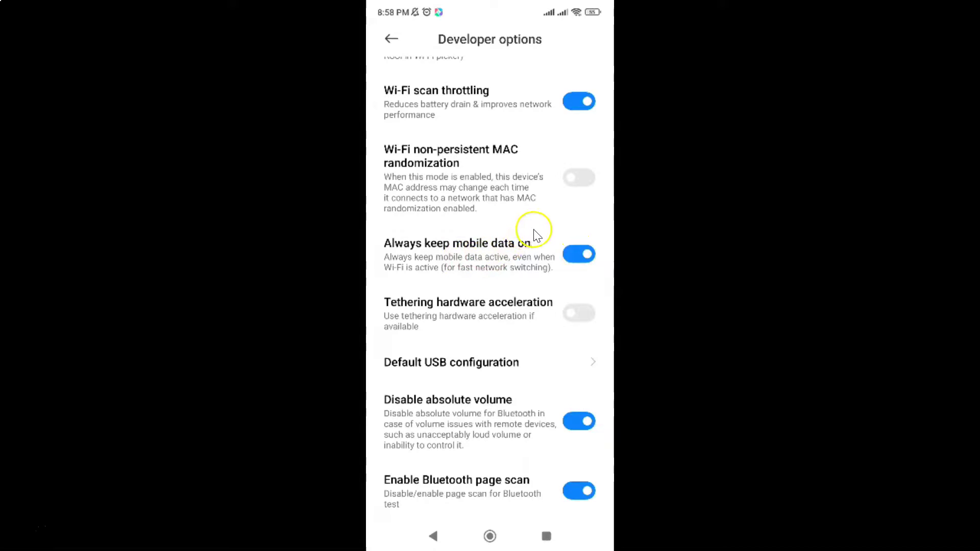
# - Back out to the main Settings list, then swipe Settings away in Recents
pyautogui.click(392, 40)
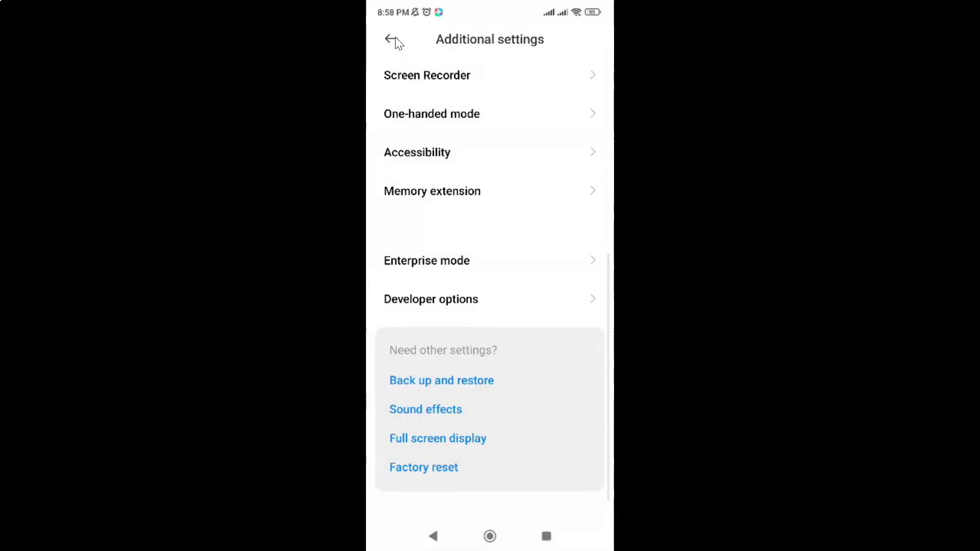
pyautogui.click(392, 39)
pyautogui.click(547, 537)
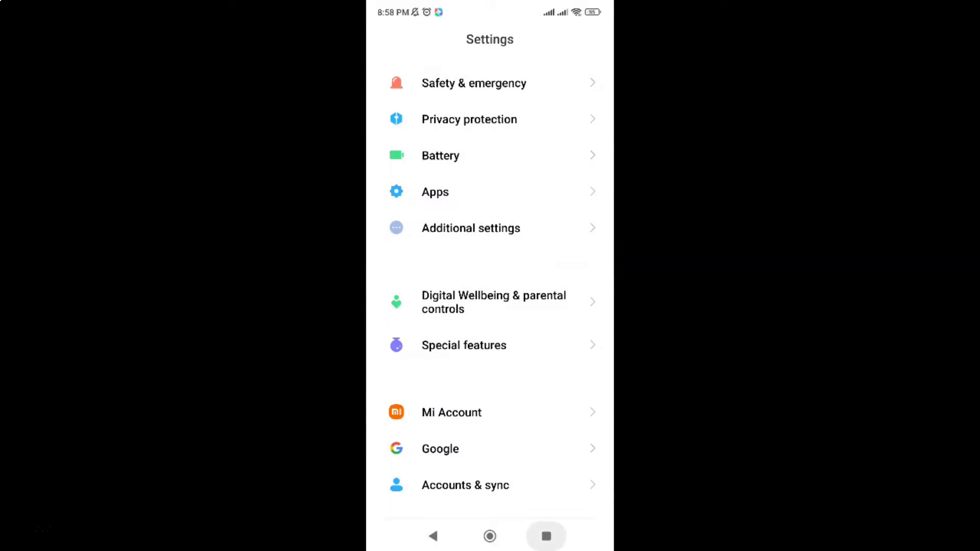
pyautogui.moveTo(491, 314); pyautogui.dragTo(605, 314)
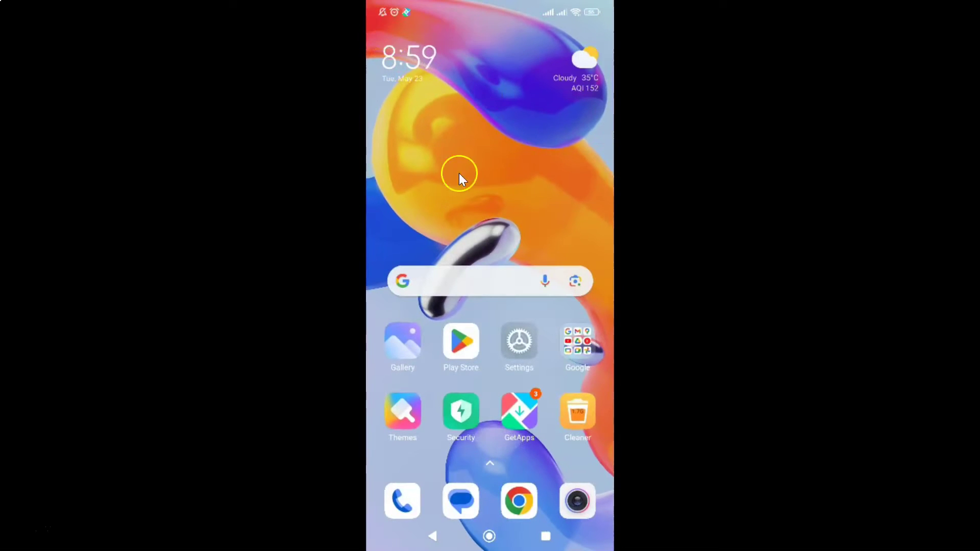